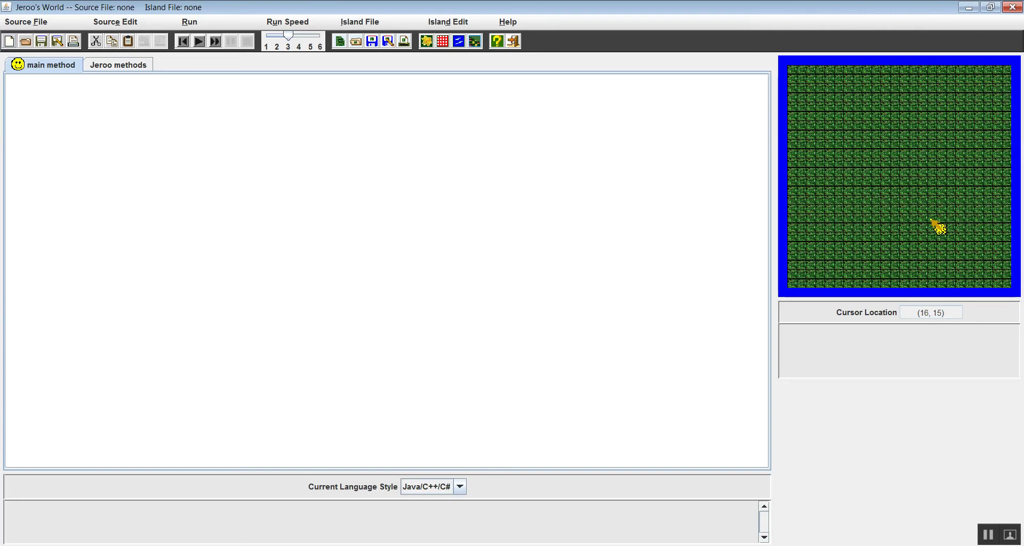
Place three flowers in a descending diagonal across the middle of the island
{"action": "left_click", "coordinate": [894, 154]}
{"action": "left_click", "coordinate": [913, 171]}
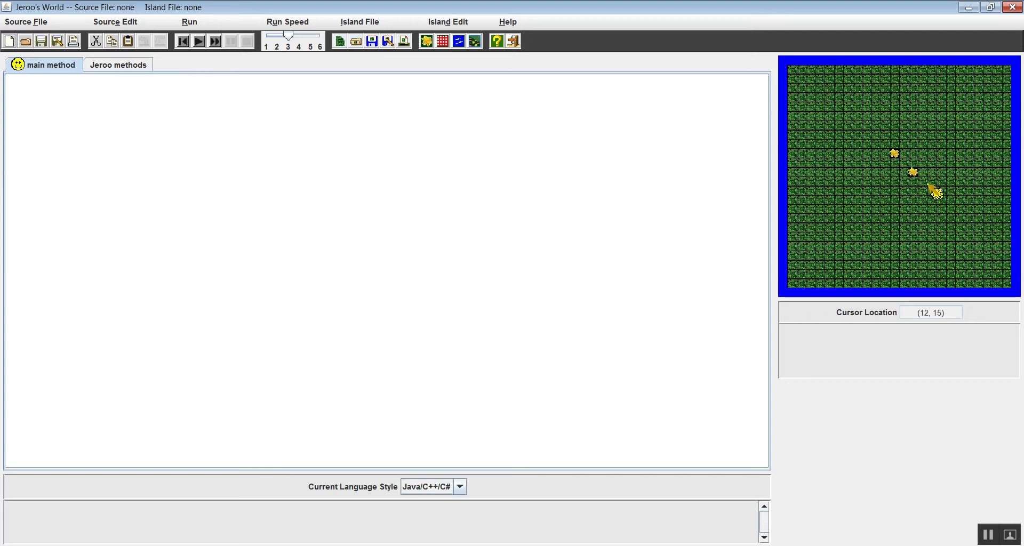
{"action": "left_click", "coordinate": [940, 200]}
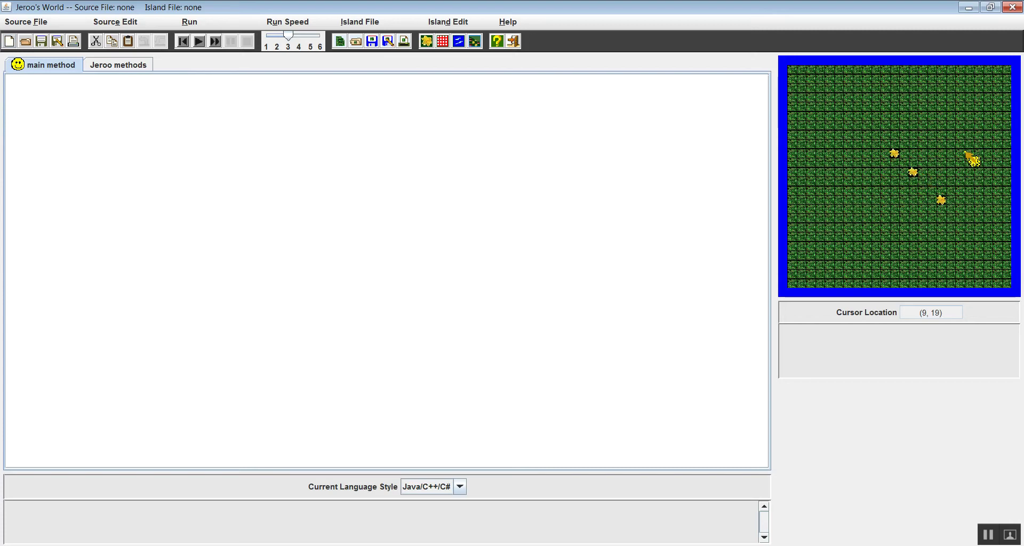
Place three nets on the island, one to the west of the flowers and two to their northwest
{"action": "left_click", "coordinate": [443, 41]}
{"action": "left_click", "coordinate": [842, 188]}
{"action": "left_click", "coordinate": [857, 107]}
{"action": "left_click", "coordinate": [903, 125]}
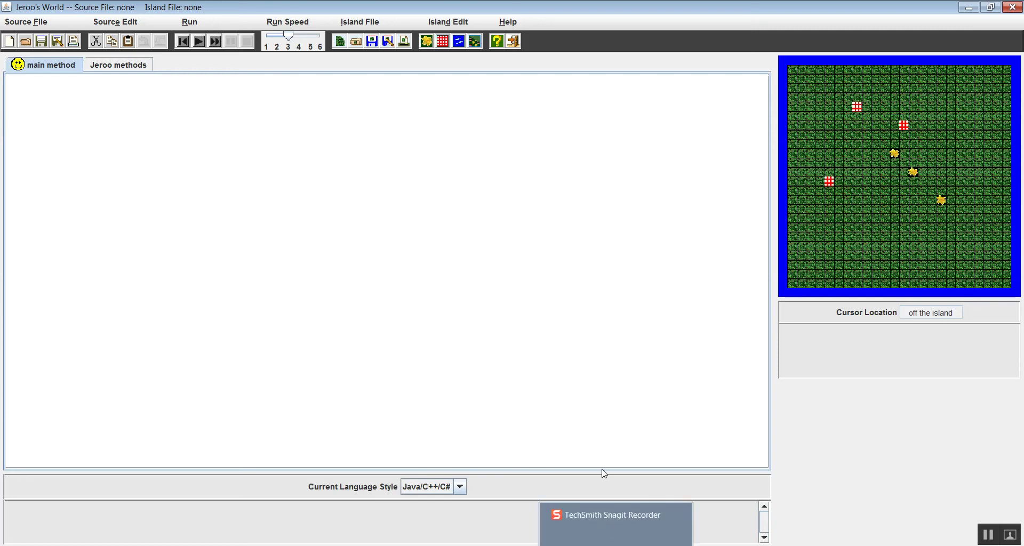
Switch to the browser, view the Jeroo materials page and the Java SE Development Kit 10 downloads page, and return to Jeroo
{"action": "key", "text": "alt+Tab"}
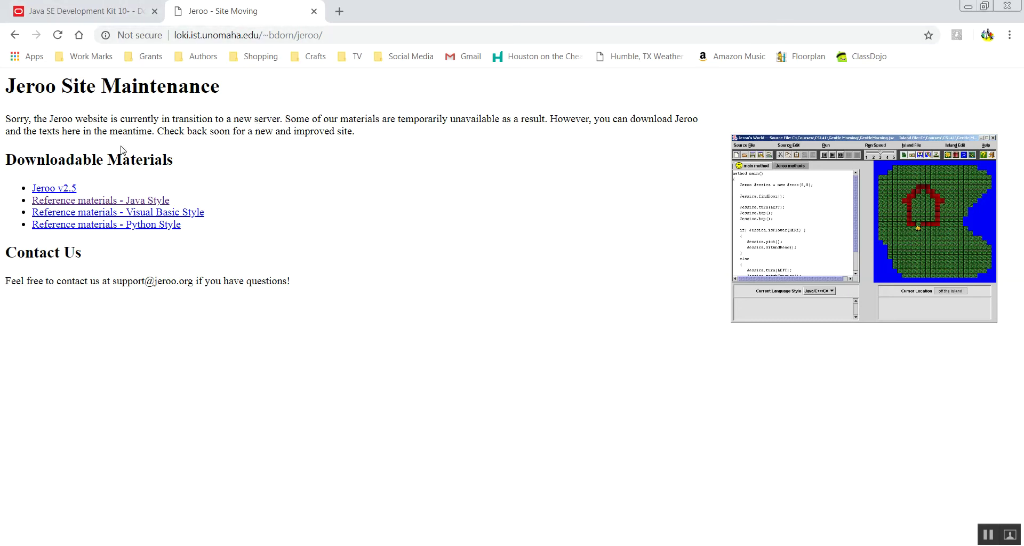
{"action": "left_click", "coordinate": [92, 12]}
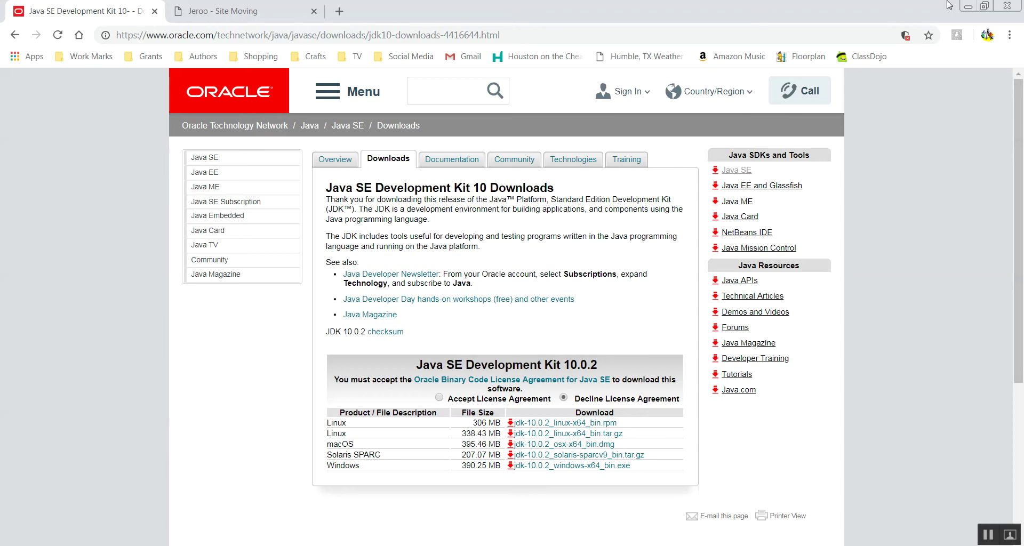
{"action": "left_click", "coordinate": [968, 6]}
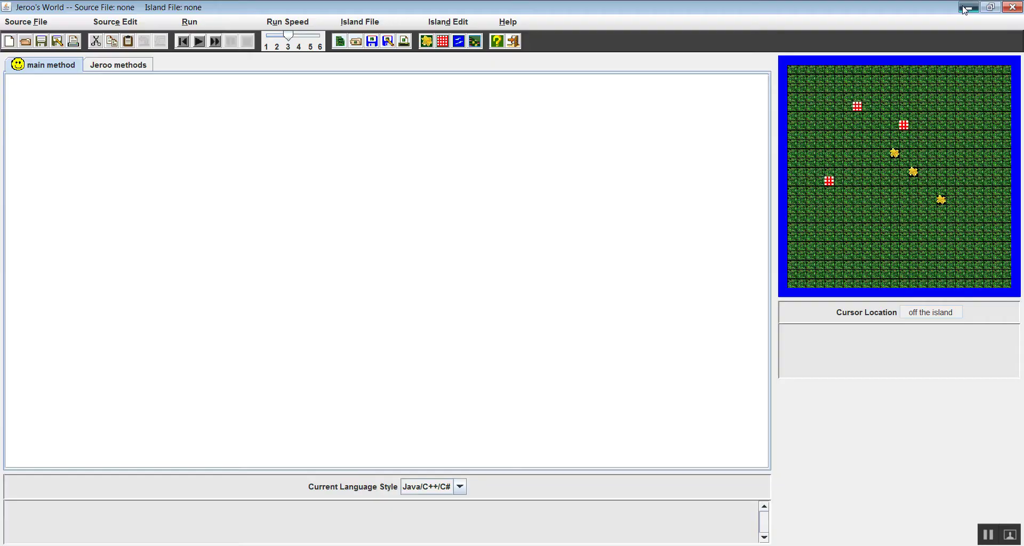
{"action": "left_click", "coordinate": [964, 8]}
{"action": "left_click", "coordinate": [835, 24]}
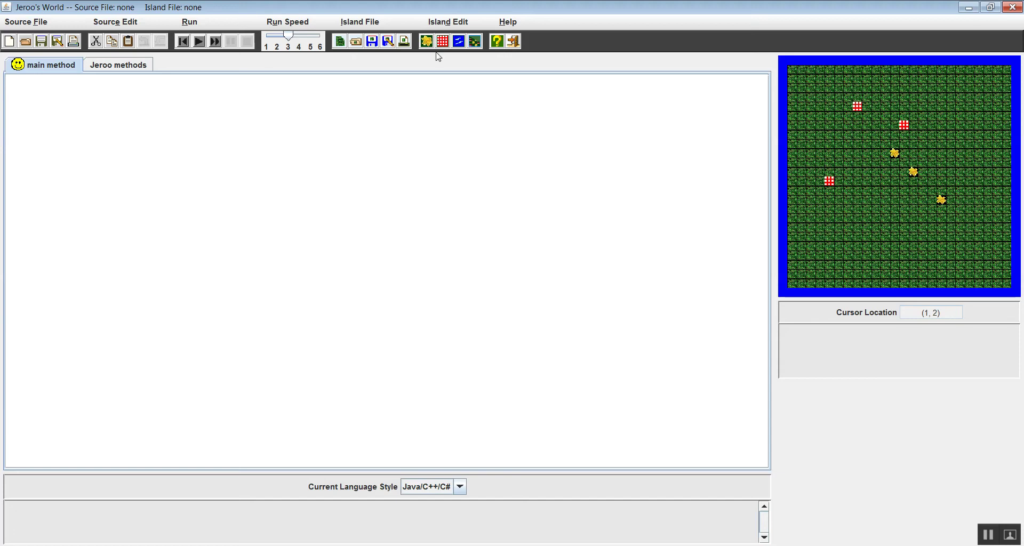
Replace the flowers and nets with grass and save the island layout as blank.jev in Notes Stuff, replacing the existing file
{"action": "left_click", "coordinate": [476, 42]}
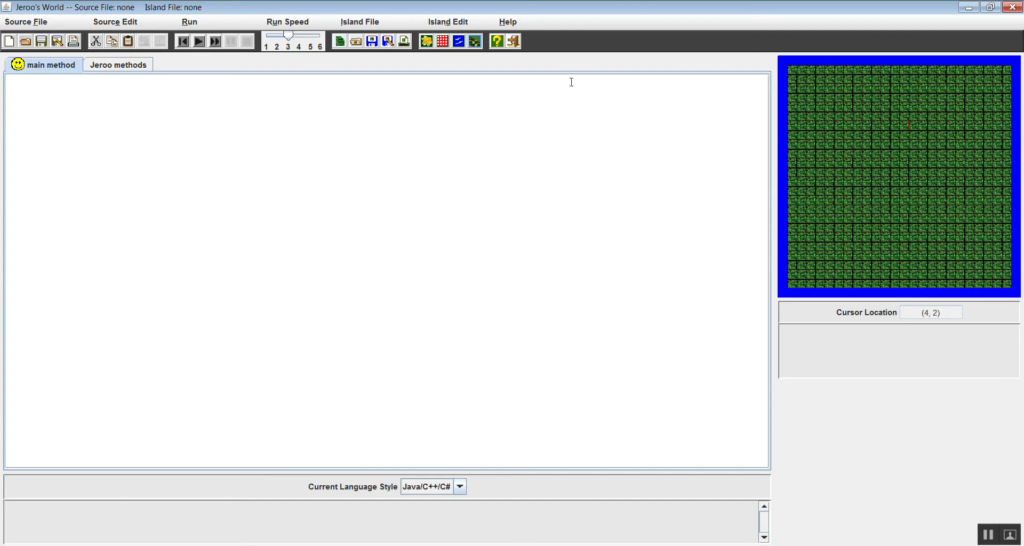
{"action": "left_click", "coordinate": [367, 24]}
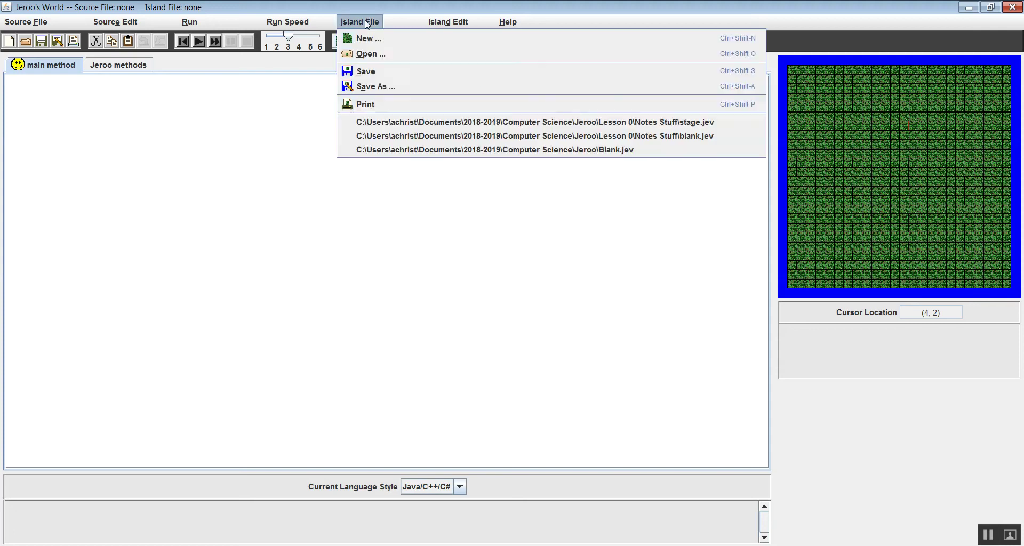
{"action": "left_click", "coordinate": [380, 86]}
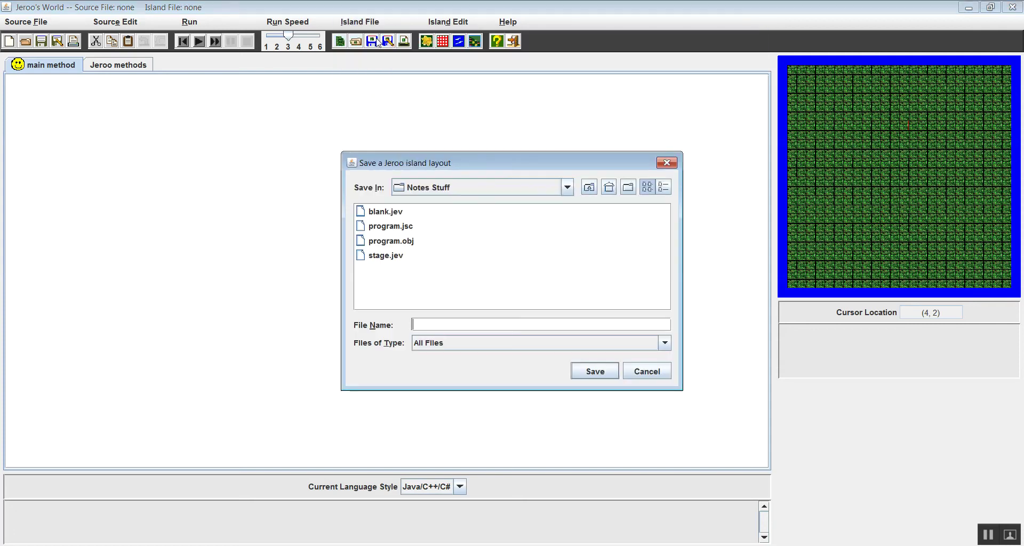
{"action": "left_click", "coordinate": [383, 215]}
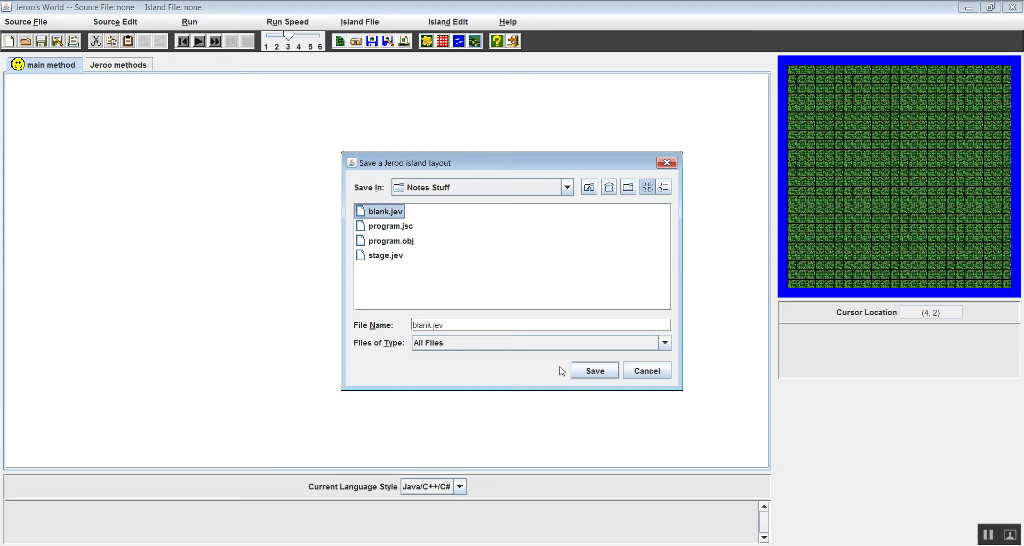
{"action": "left_click", "coordinate": [593, 374]}
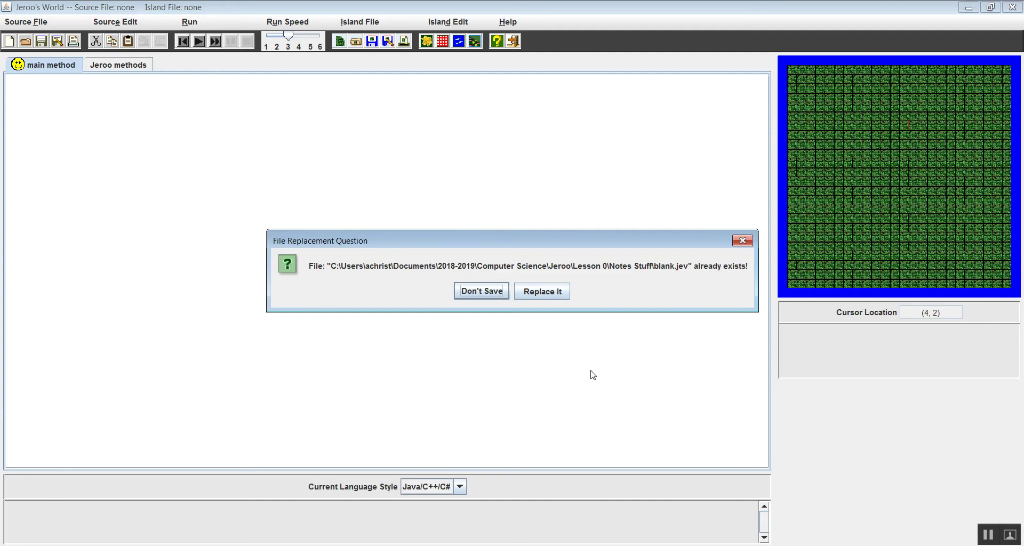
{"action": "left_click", "coordinate": [542, 291]}
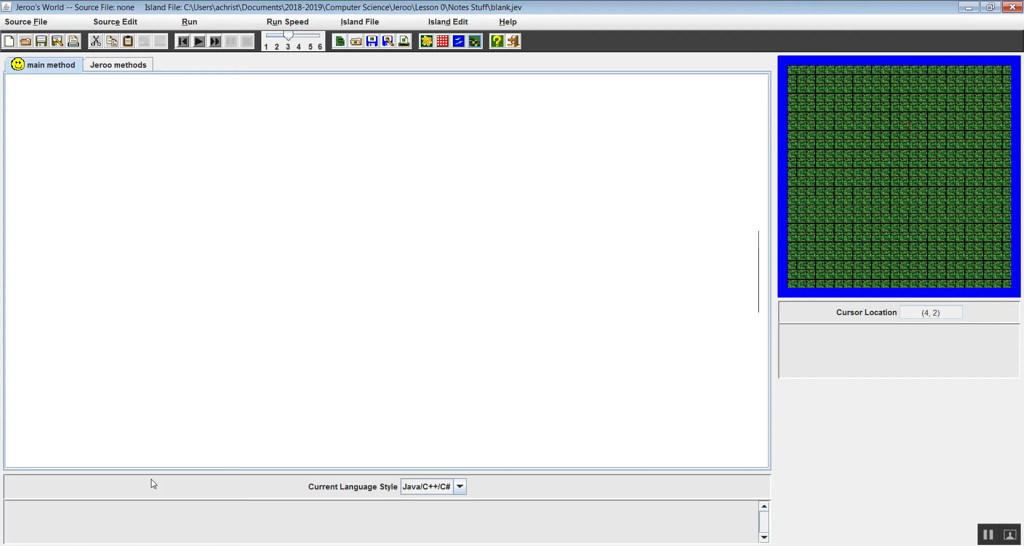
Start Microsoft Word 2010 and open blank.jev from the Notes Stuff folder under 2018-2019, Computer Science, Jeroo, Lesson 0
{"action": "left_click", "coordinate": [21, 542]}
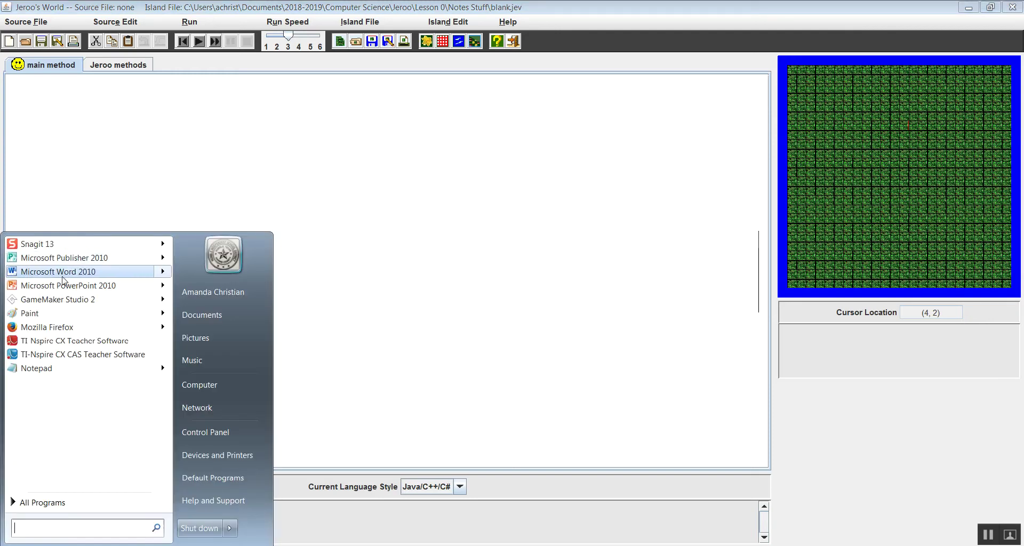
{"action": "left_click", "coordinate": [61, 272]}
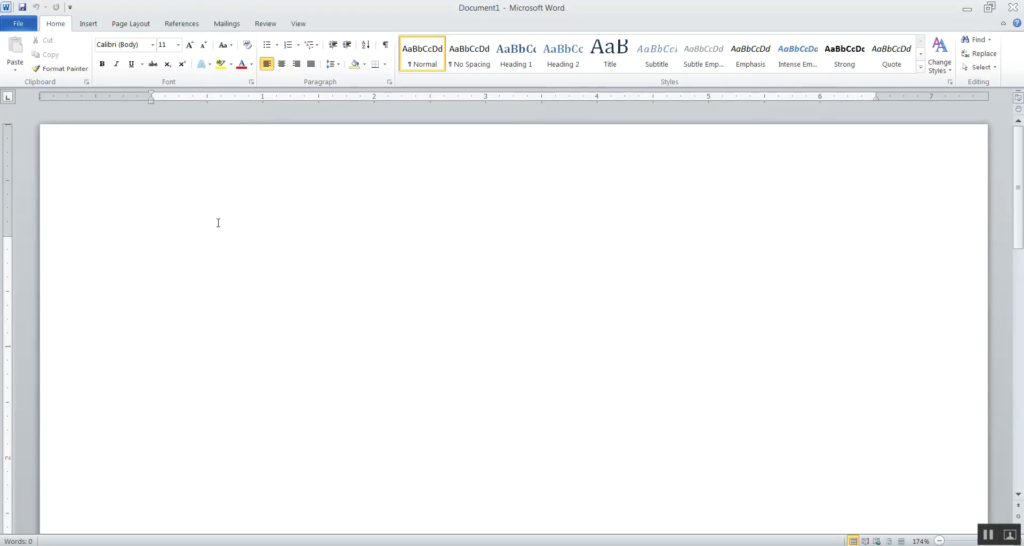
{"action": "left_click", "coordinate": [24, 25]}
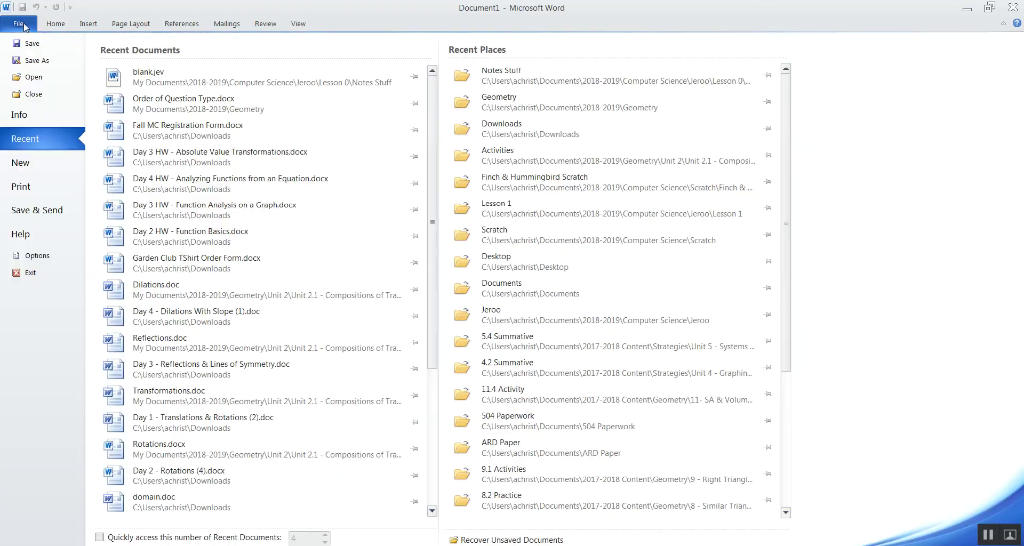
{"action": "left_click", "coordinate": [35, 78]}
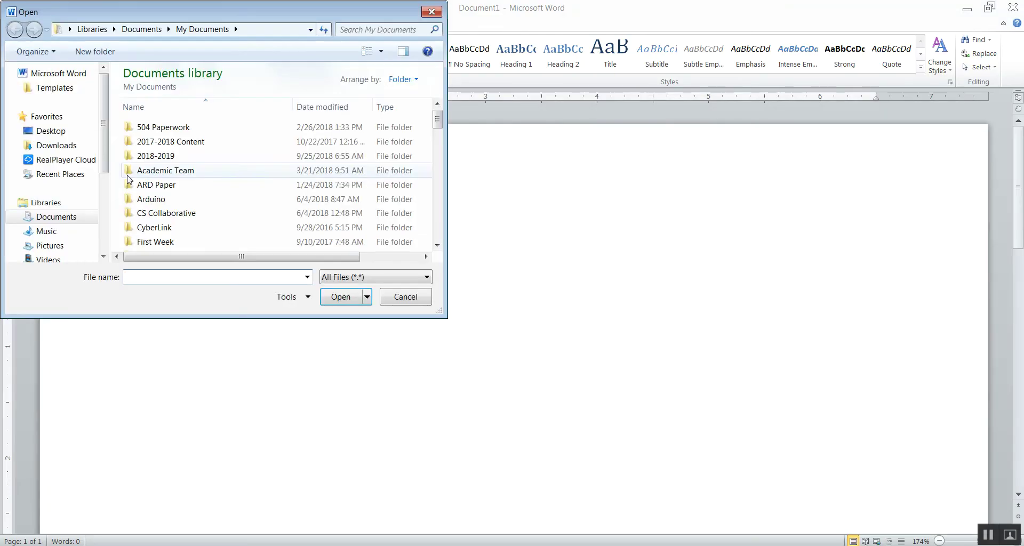
{"action": "double_click", "coordinate": [178, 156]}
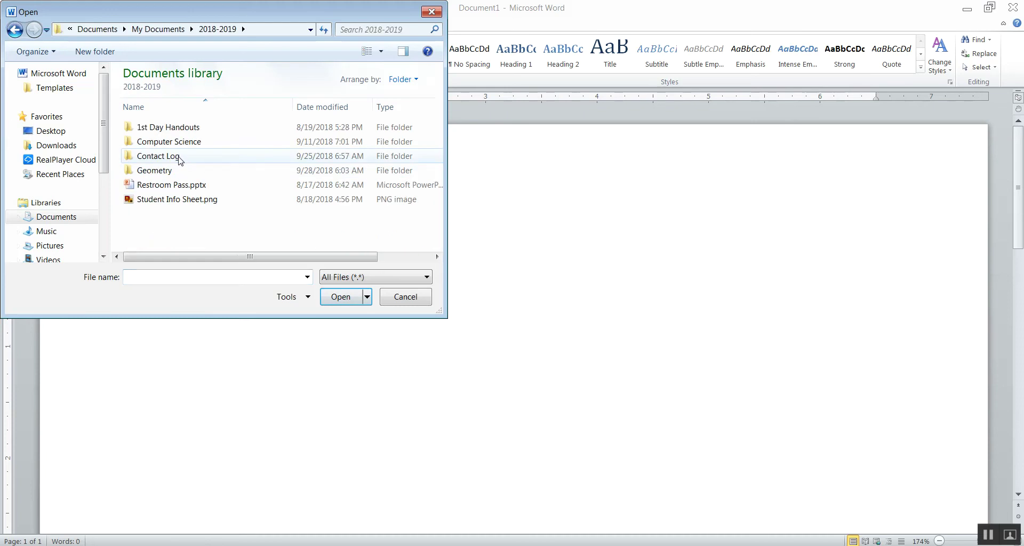
{"action": "left_click", "coordinate": [178, 142]}
{"action": "double_click", "coordinate": [178, 142]}
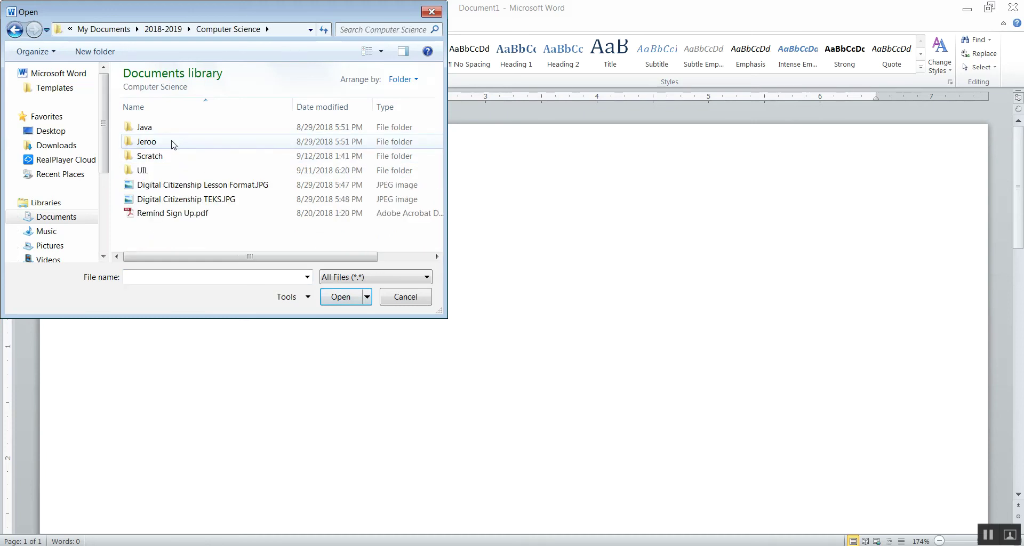
{"action": "double_click", "coordinate": [175, 142]}
{"action": "double_click", "coordinate": [170, 128]}
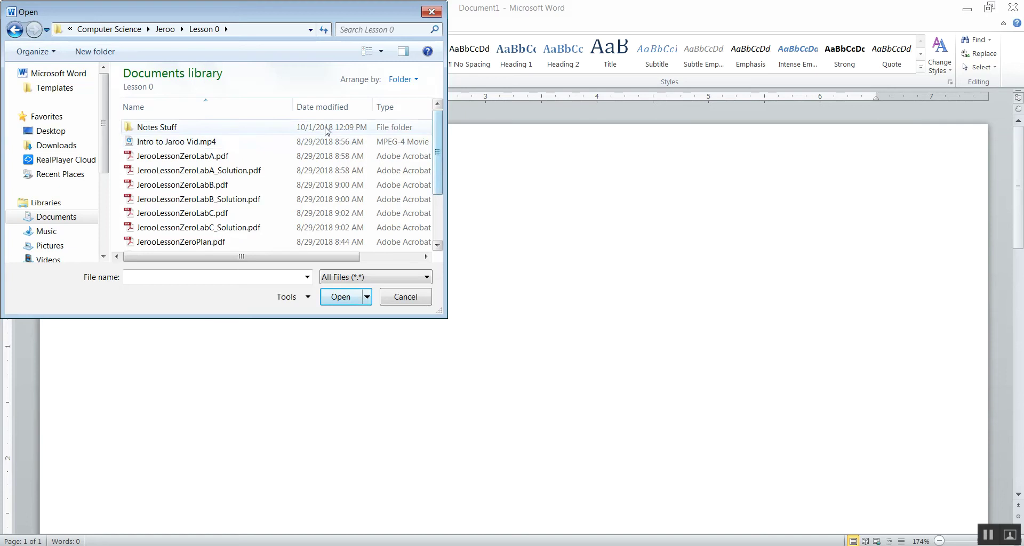
{"action": "double_click", "coordinate": [290, 128]}
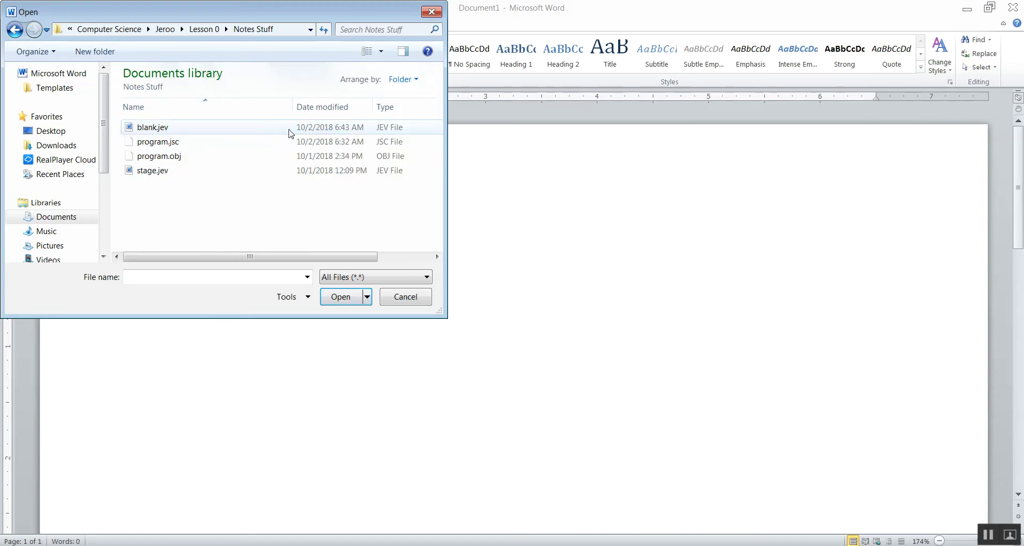
{"action": "left_click", "coordinate": [256, 128]}
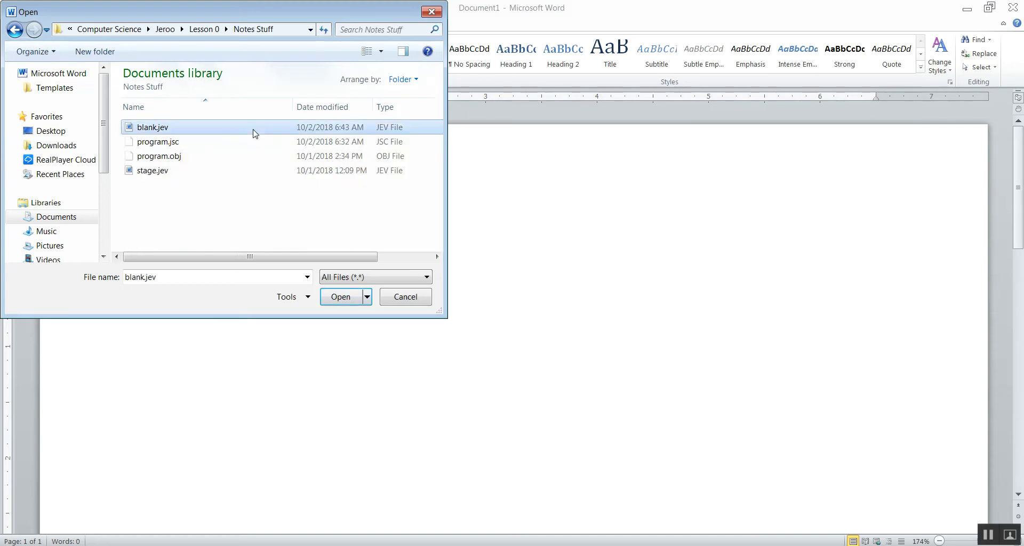
{"action": "left_click", "coordinate": [347, 298]}
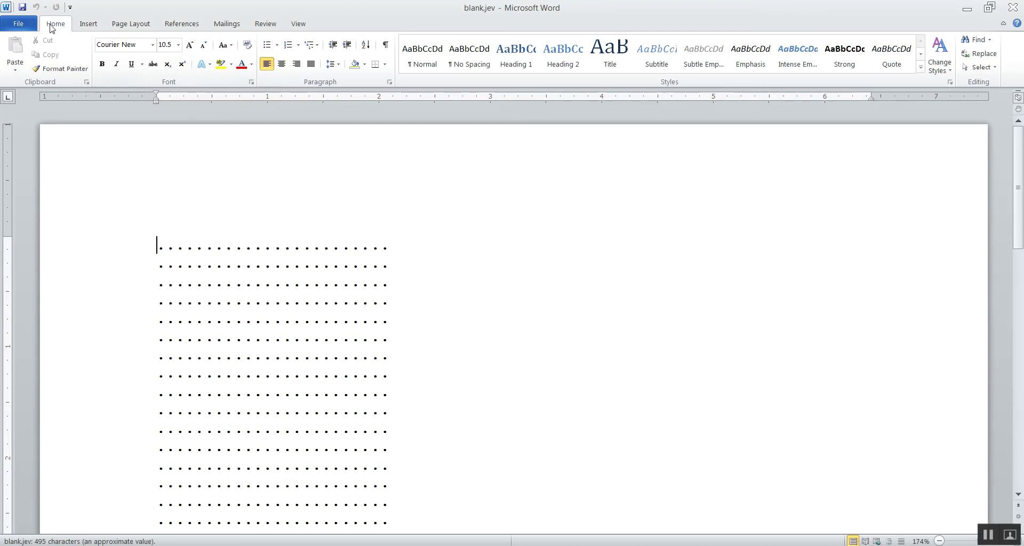
Check the file type filters available for opening documents, keep All Files, and cancel without opening anything
{"action": "left_click", "coordinate": [18, 24]}
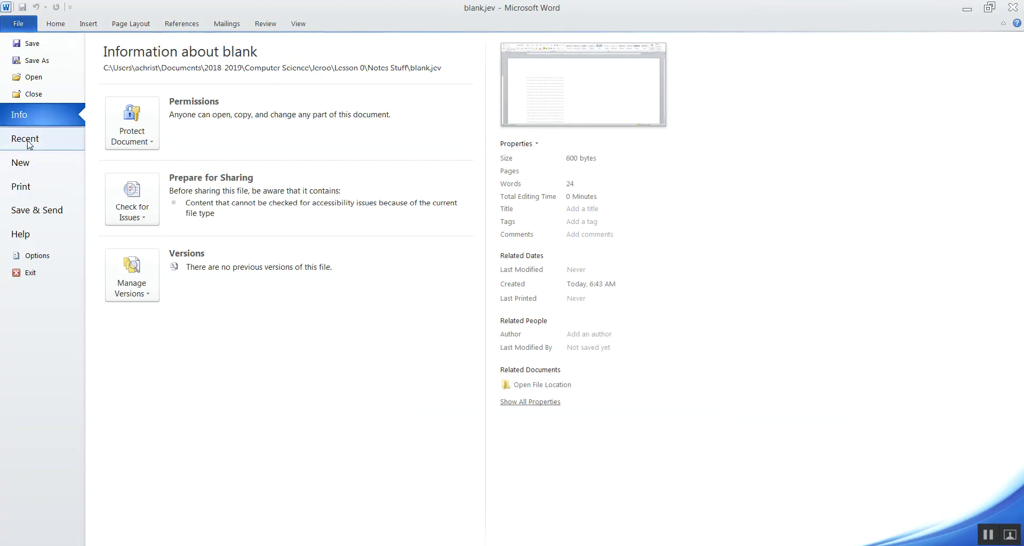
{"action": "left_click", "coordinate": [39, 78]}
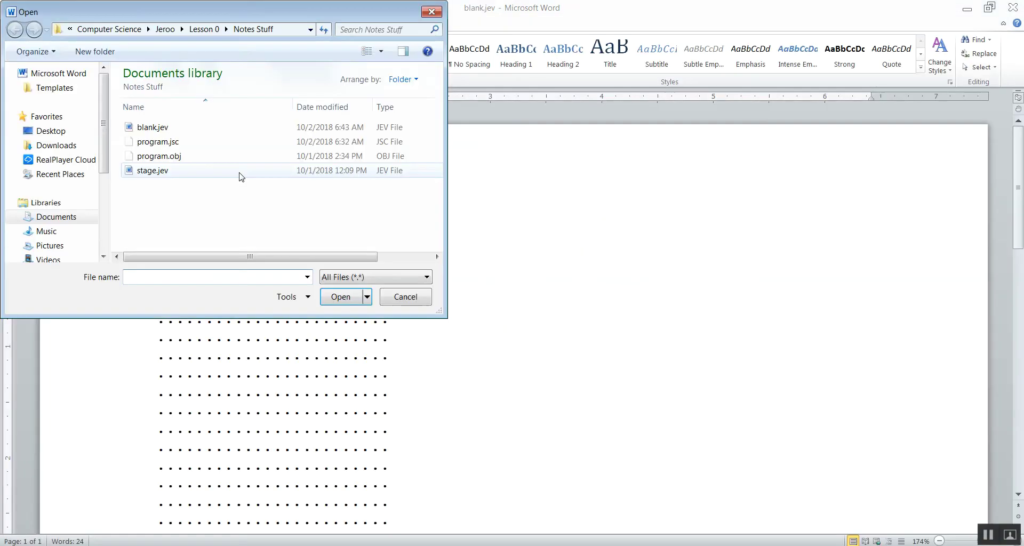
{"action": "left_click", "coordinate": [362, 276]}
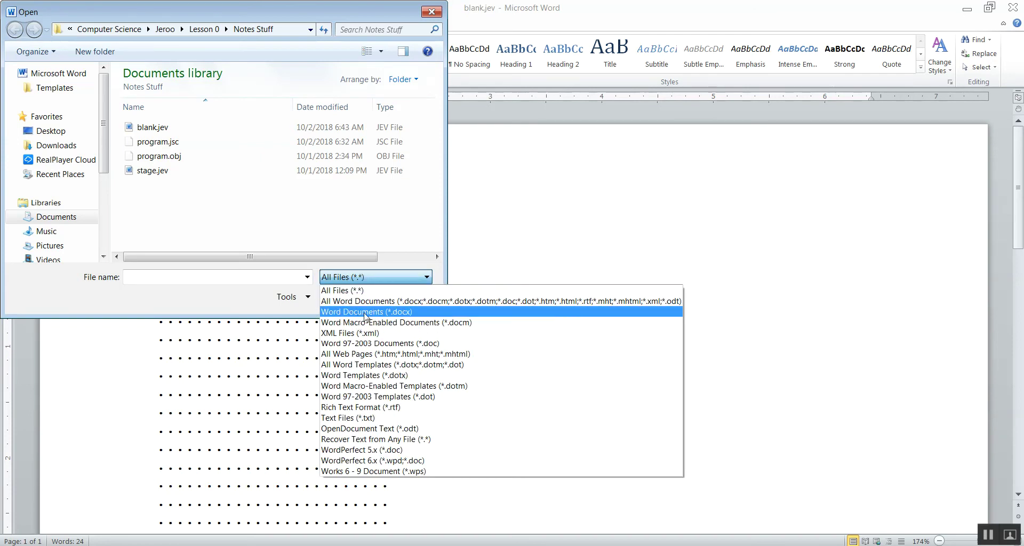
{"action": "left_click", "coordinate": [382, 272]}
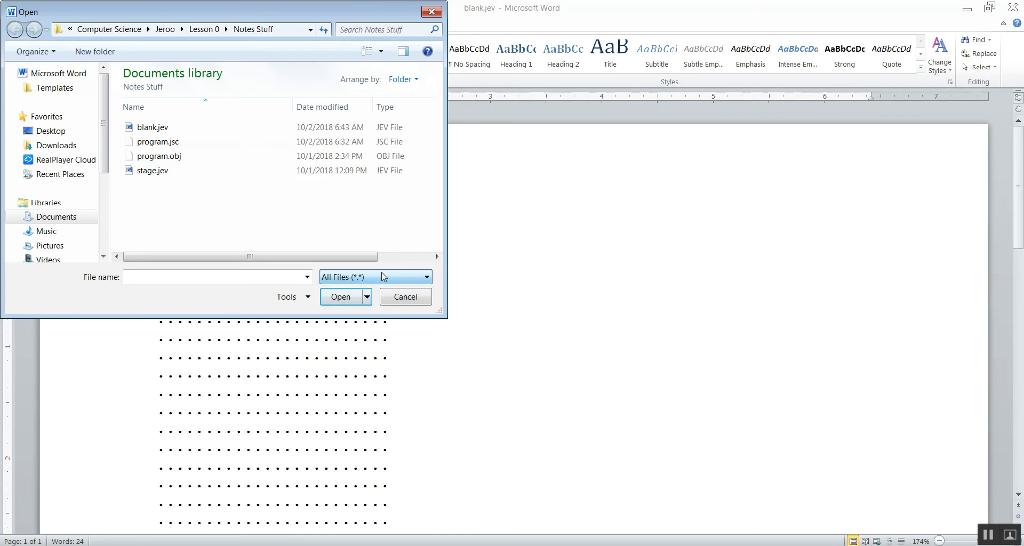
{"action": "left_click", "coordinate": [405, 297]}
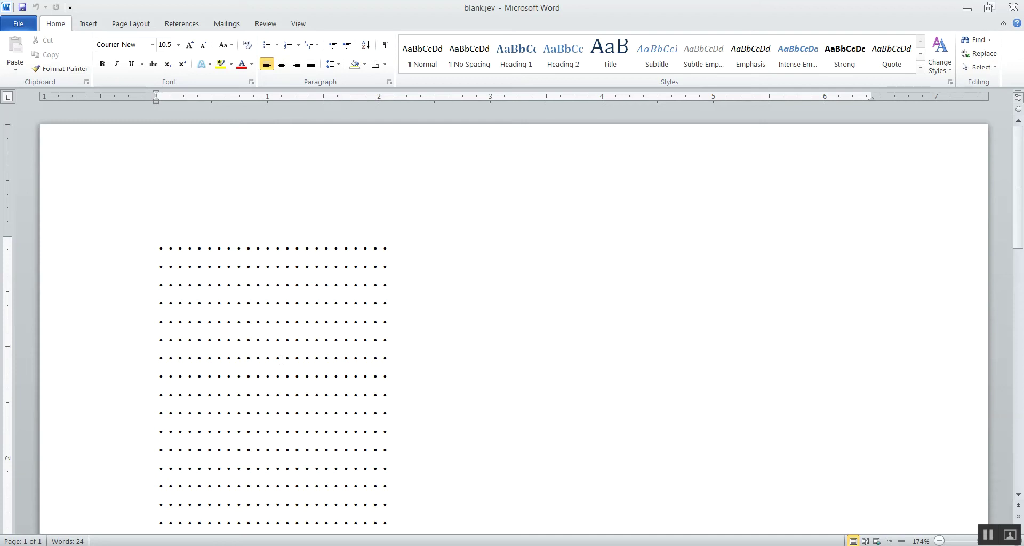
Replace the second dot in the first row of the island grid with an F
{"action": "left_click", "coordinate": [176, 246]}
{"action": "key", "text": "BackSpace"}
{"action": "type", "text": "F"}
Review the file formats available for saving a copy of the document, keep Plain Text, and cancel
{"action": "left_click", "coordinate": [18, 24]}
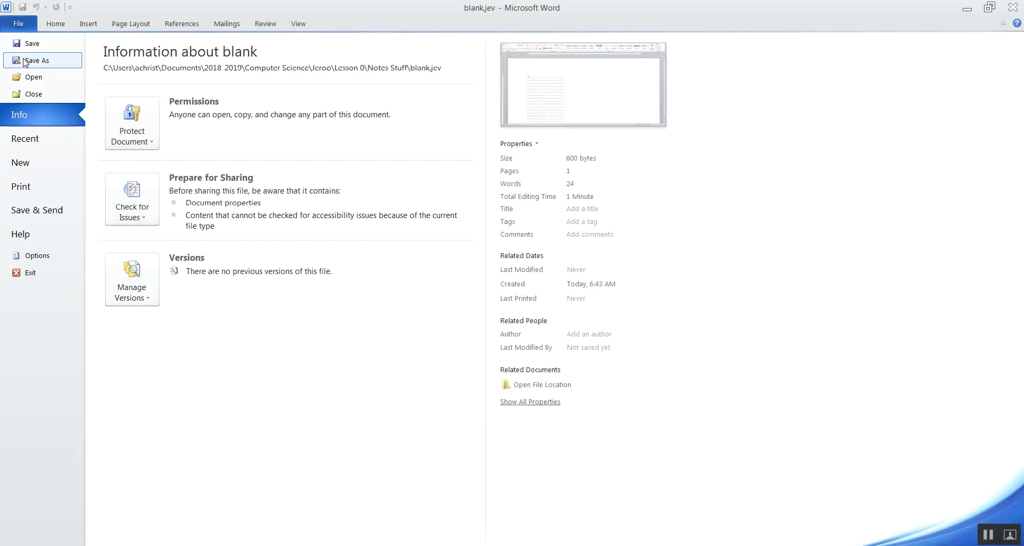
{"action": "left_click", "coordinate": [22, 58]}
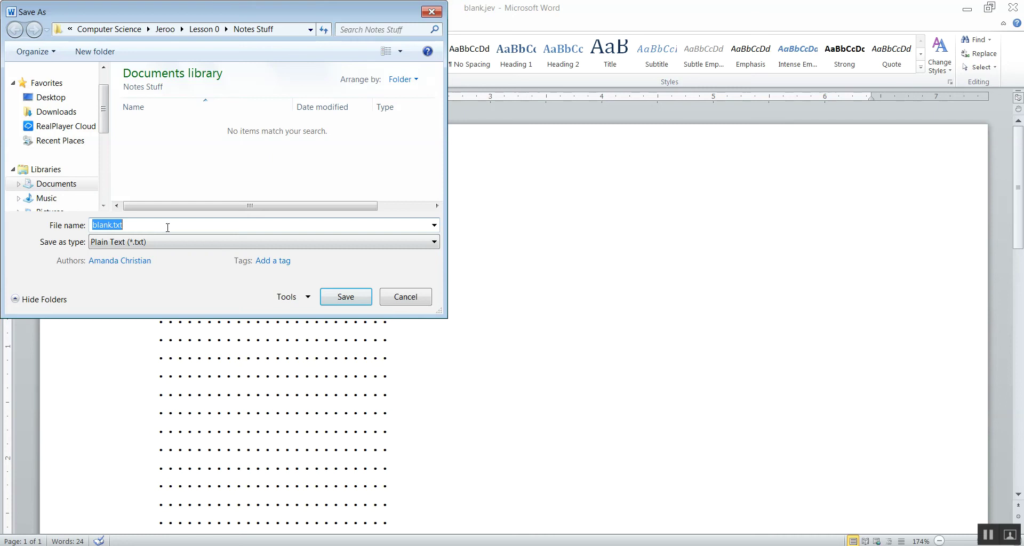
{"action": "left_click", "coordinate": [199, 242]}
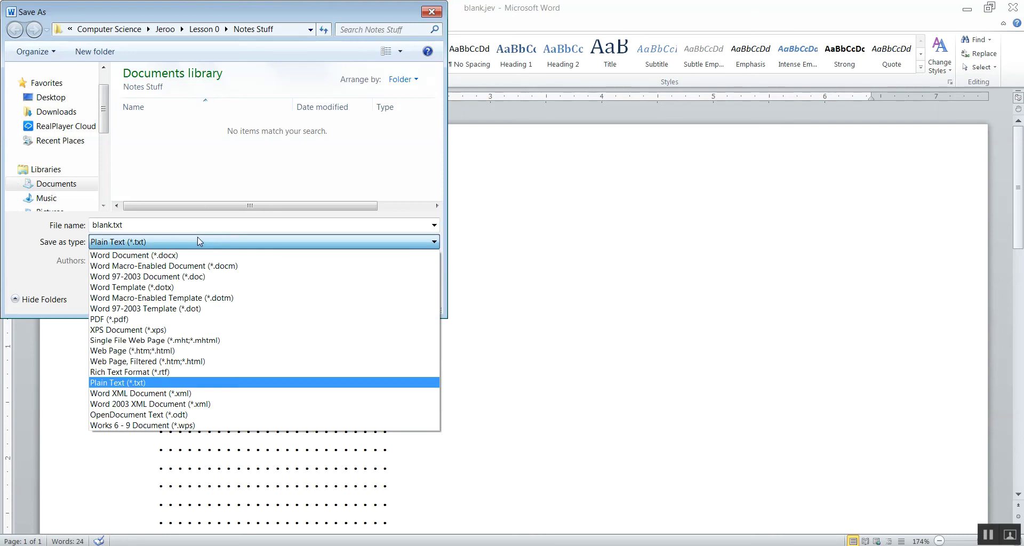
{"action": "left_click", "coordinate": [197, 238]}
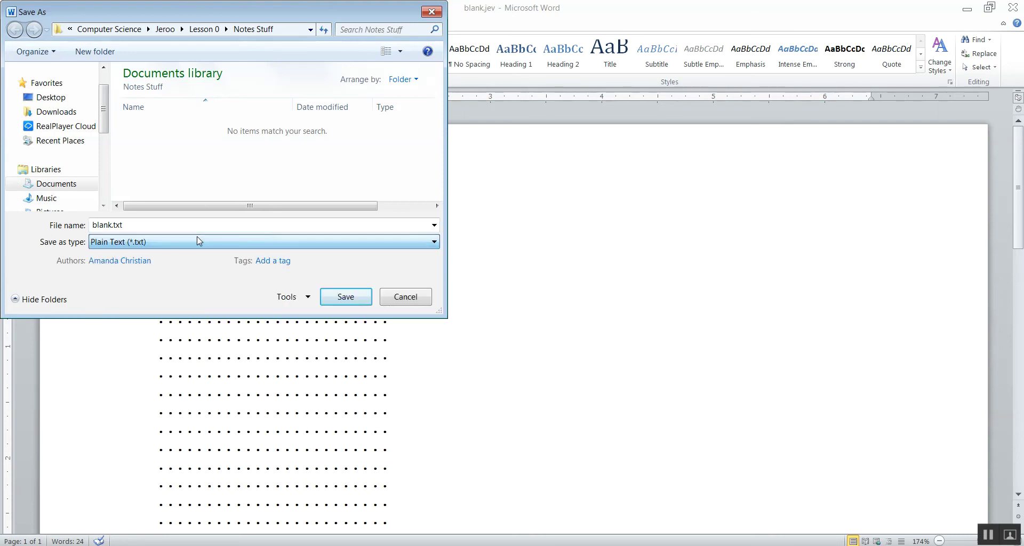
{"action": "left_click", "coordinate": [417, 298]}
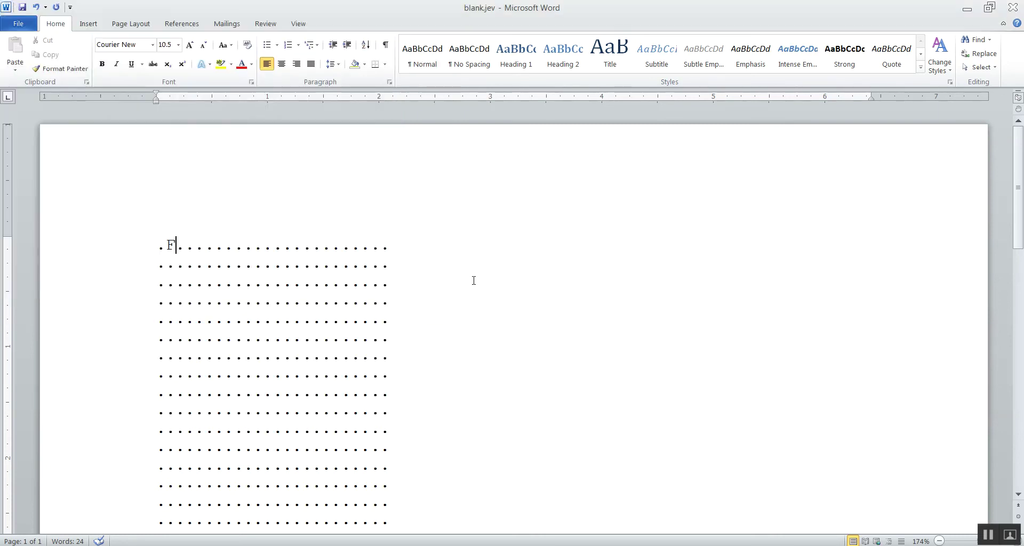
Save the edited blank.jev in Plain Text format, accepting the loss of incompatible features
{"action": "left_click", "coordinate": [23, 8]}
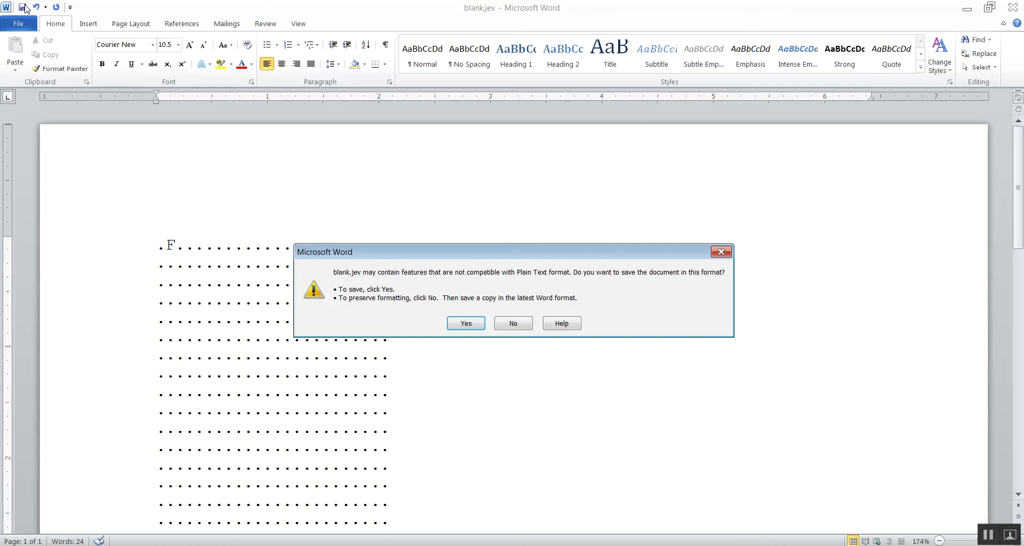
{"action": "left_click", "coordinate": [469, 325]}
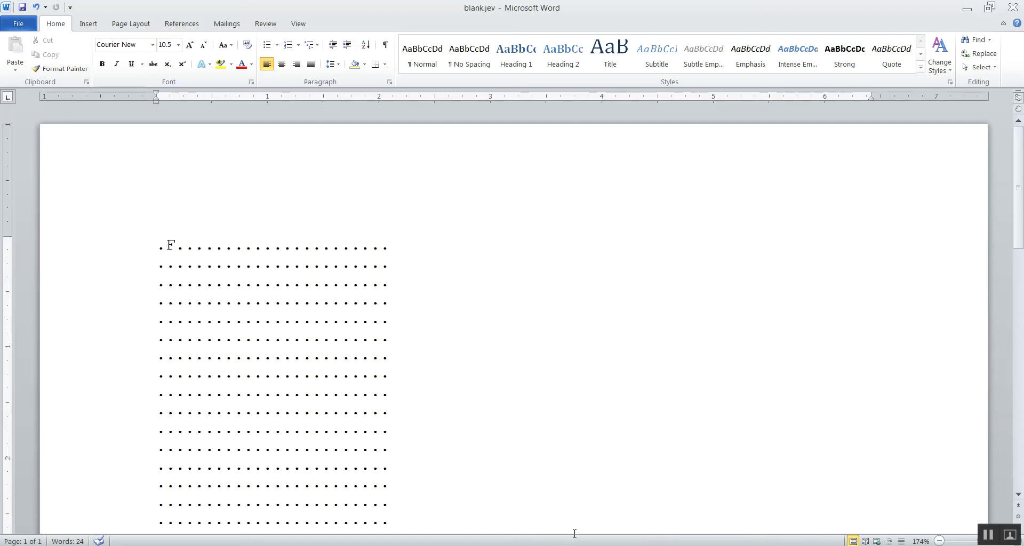
Switch to Jeroo and open the edited blank.jev island file from the Notes Stuff folder
{"action": "key", "text": "alt+Tab"}
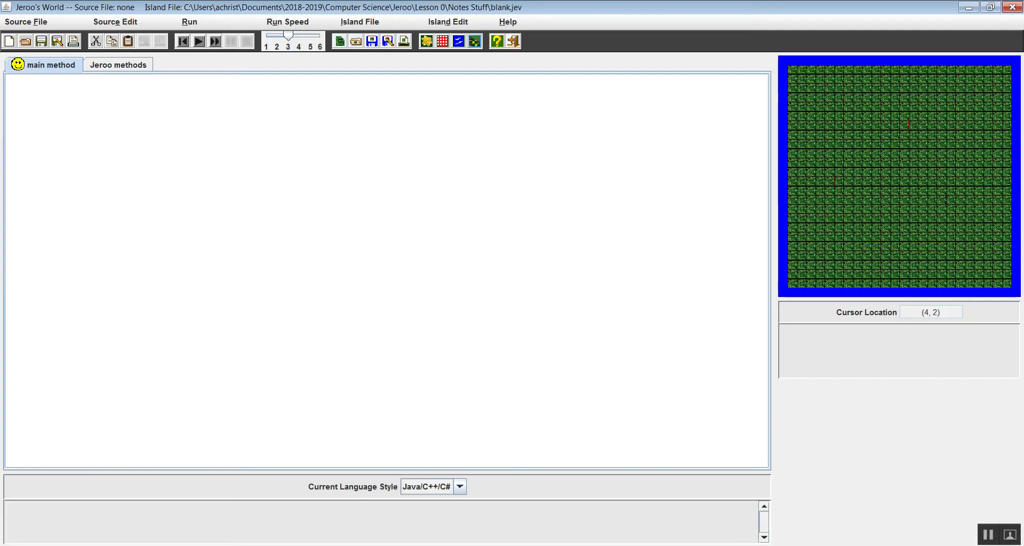
{"action": "left_click", "coordinate": [360, 22]}
{"action": "left_click", "coordinate": [367, 54]}
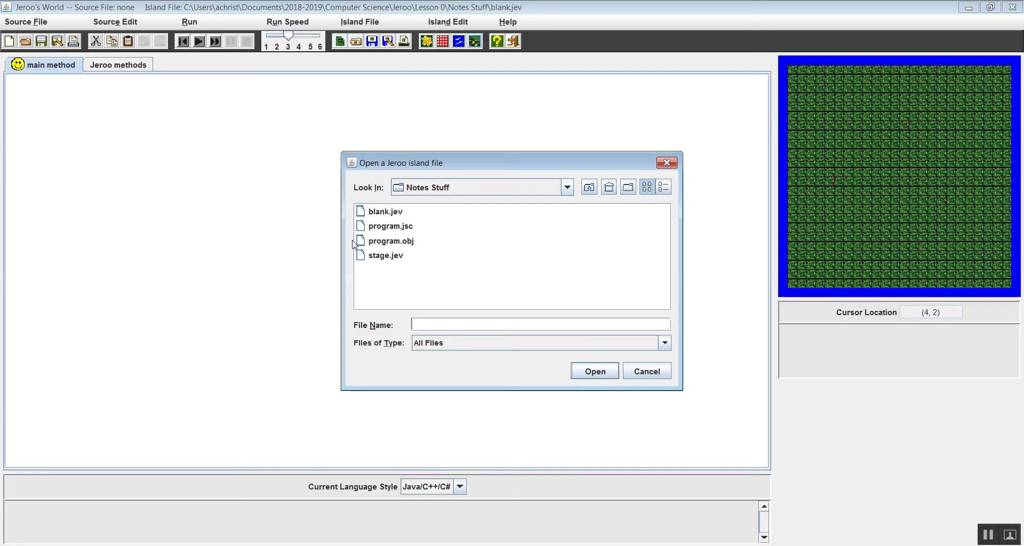
{"action": "left_click", "coordinate": [379, 213]}
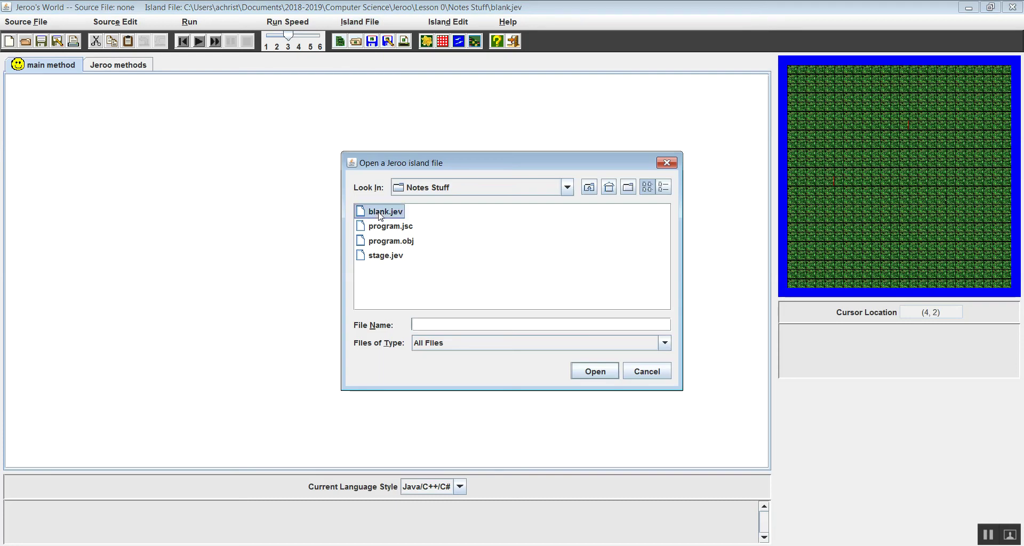
{"action": "left_click", "coordinate": [596, 371]}
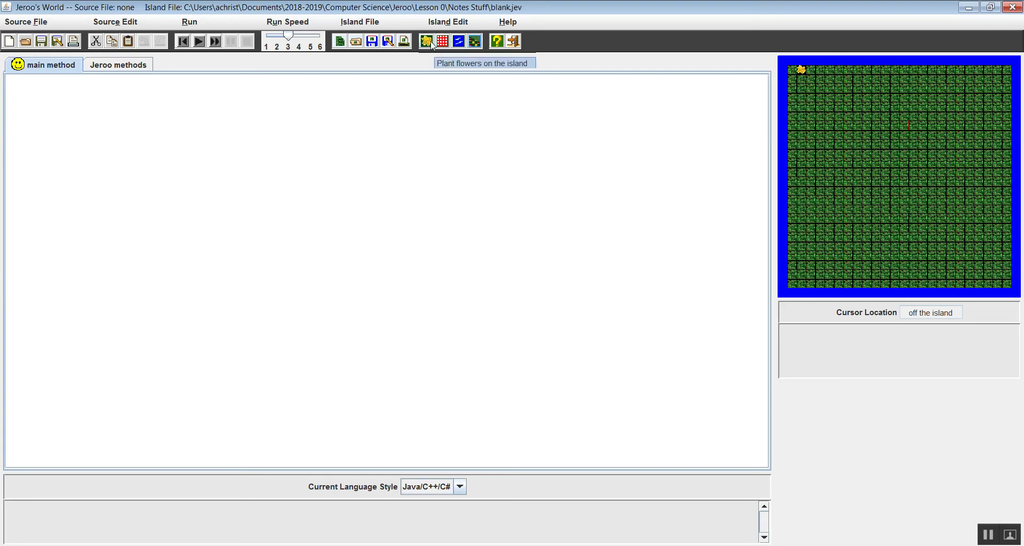
Plant four flowers in the island's first row, directly right of the existing flower, in columns 2 to 5
{"action": "left_click", "coordinate": [811, 70]}
{"action": "left_click", "coordinate": [820, 70]}
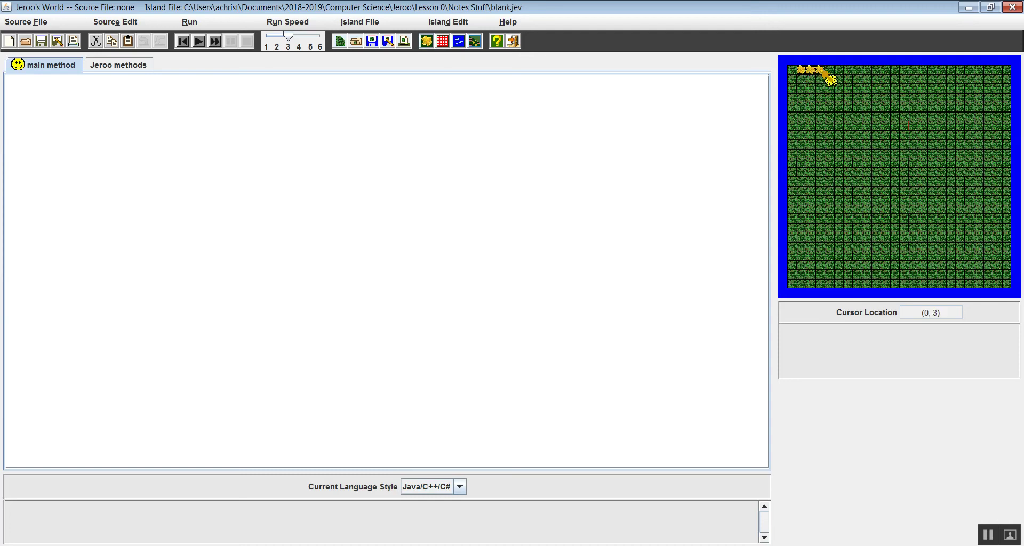
{"action": "left_click", "coordinate": [829, 69]}
{"action": "left_click", "coordinate": [838, 71]}
Plant separate flowers around the middle of the island and a diagonal trail of flowers in its upper-right part
{"action": "left_click", "coordinate": [840, 162]}
{"action": "left_click", "coordinate": [880, 180]}
{"action": "left_click", "coordinate": [957, 228]}
{"action": "left_click", "coordinate": [976, 123]}
{"action": "left_click", "coordinate": [915, 154]}
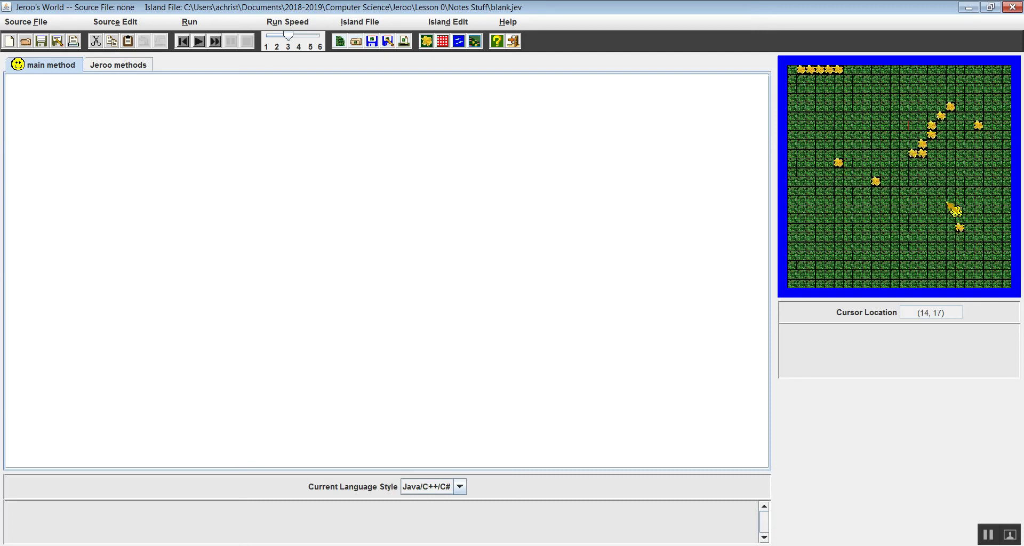
Scatter single flowers over the lower part of the island and plant a diagonal trail across its upper-left part
{"action": "left_click", "coordinate": [968, 216]}
{"action": "left_click", "coordinate": [837, 228]}
{"action": "left_click", "coordinate": [811, 256]}
{"action": "left_click", "coordinate": [886, 272]}
{"action": "left_click", "coordinate": [941, 274]}
{"action": "left_click", "coordinate": [987, 273]}
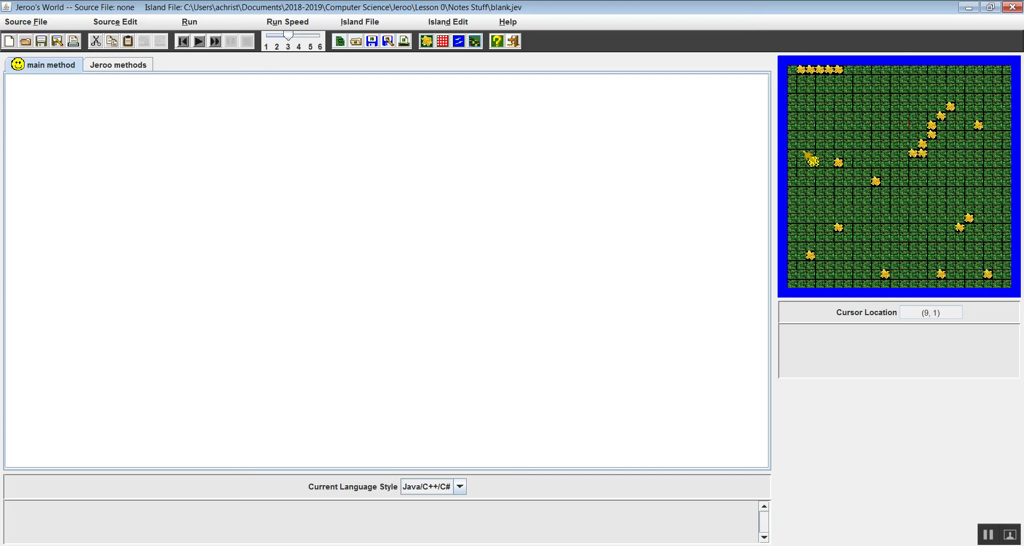
{"action": "left_click_drag", "start_coordinate": [801, 153], "coordinate": [903, 103]}
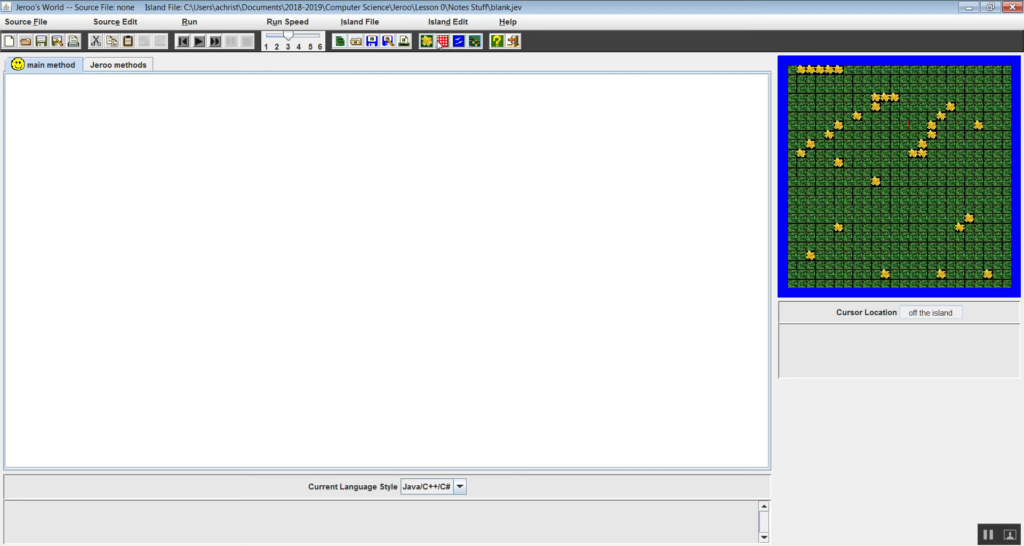
Place nine nets on separate grass cells spread across the upper and lower parts of the island
{"action": "left_click", "coordinate": [830, 218]}
{"action": "left_click", "coordinate": [912, 227]}
{"action": "left_click", "coordinate": [960, 143]}
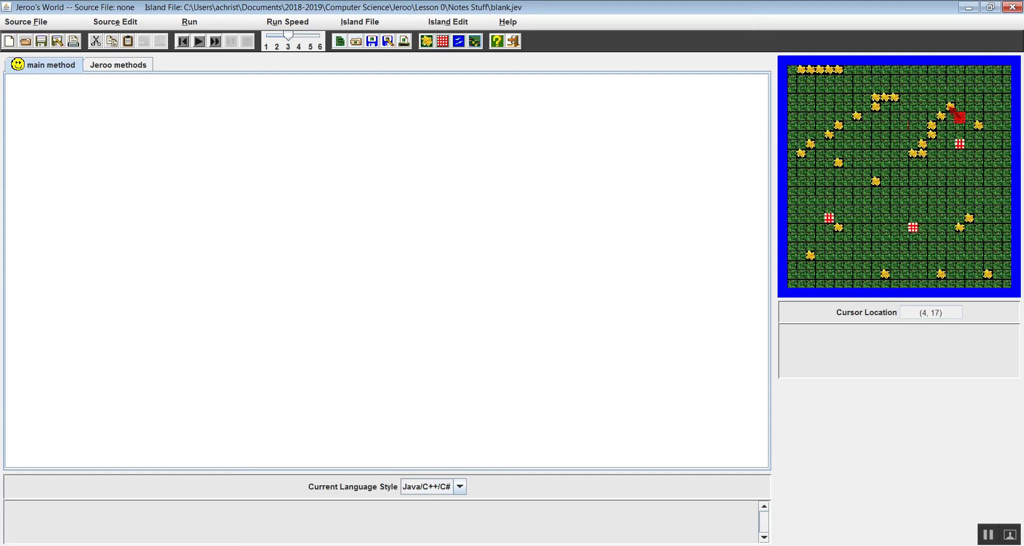
{"action": "left_click", "coordinate": [950, 98]}
{"action": "left_click", "coordinate": [885, 135]}
{"action": "left_click", "coordinate": [810, 98]}
{"action": "left_click", "coordinate": [839, 87]}
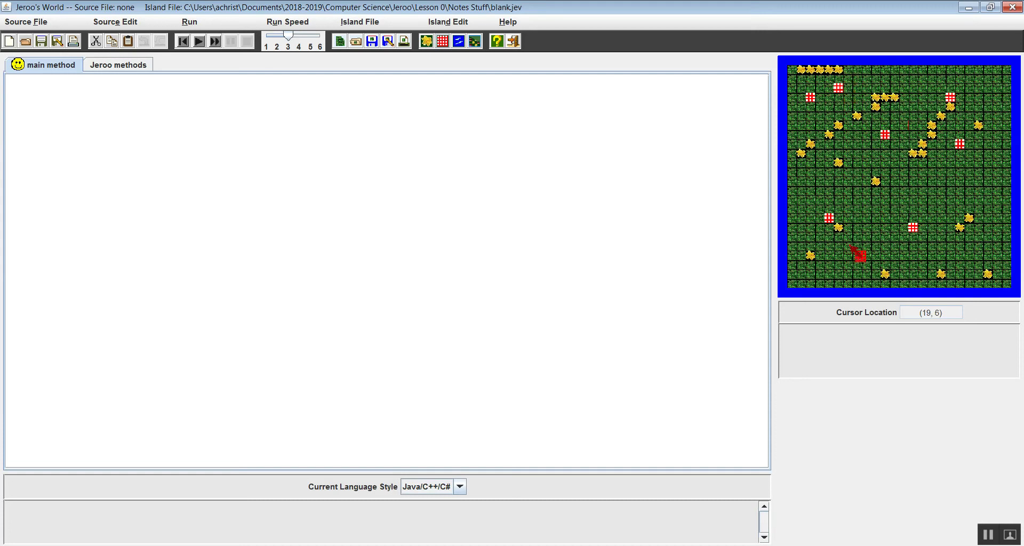
{"action": "left_click", "coordinate": [839, 265]}
{"action": "left_click", "coordinate": [978, 246]}
Draw a river of water from the island's left edge through the middle, widening into a lake on the right
{"action": "left_click", "coordinate": [458, 41]}
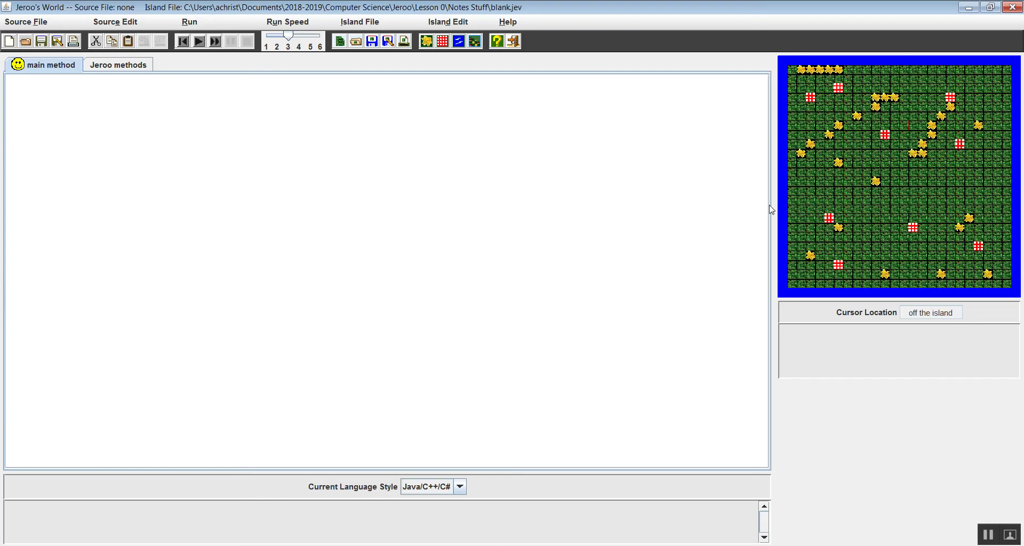
{"action": "mouse_move", "coordinate": [797, 203]}
{"action": "left_mouse_down"}
{"action": "mouse_move", "coordinate": [852, 194]}
{"action": "mouse_move", "coordinate": [915, 147]}
{"action": "mouse_move", "coordinate": [964, 147]}
{"action": "mouse_move", "coordinate": [985, 202]}
{"action": "mouse_move", "coordinate": [944, 197]}
{"action": "mouse_move", "coordinate": [960, 172]}
{"action": "mouse_move", "coordinate": [954, 183]}
{"action": "mouse_move", "coordinate": [968, 179]}
{"action": "mouse_move", "coordinate": [982, 194]}
{"action": "mouse_move", "coordinate": [960, 201]}
{"action": "mouse_move", "coordinate": [980, 189]}
{"action": "mouse_move", "coordinate": [967, 163]}
{"action": "mouse_move", "coordinate": [945, 150]}
{"action": "left_mouse_up"}
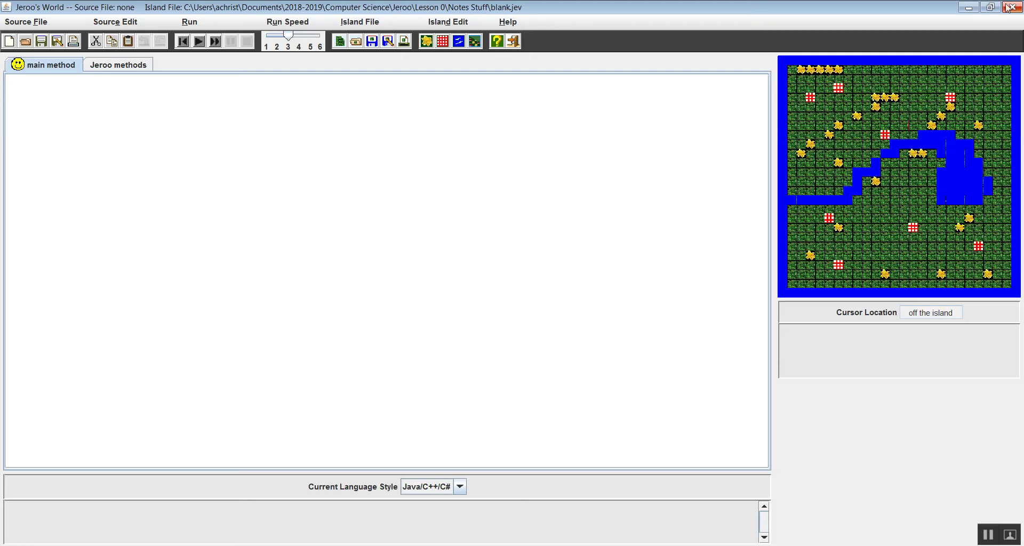
Save the island layout as stage.jev in the Notes Stuff folder, replacing the existing file
{"action": "left_click", "coordinate": [359, 21]}
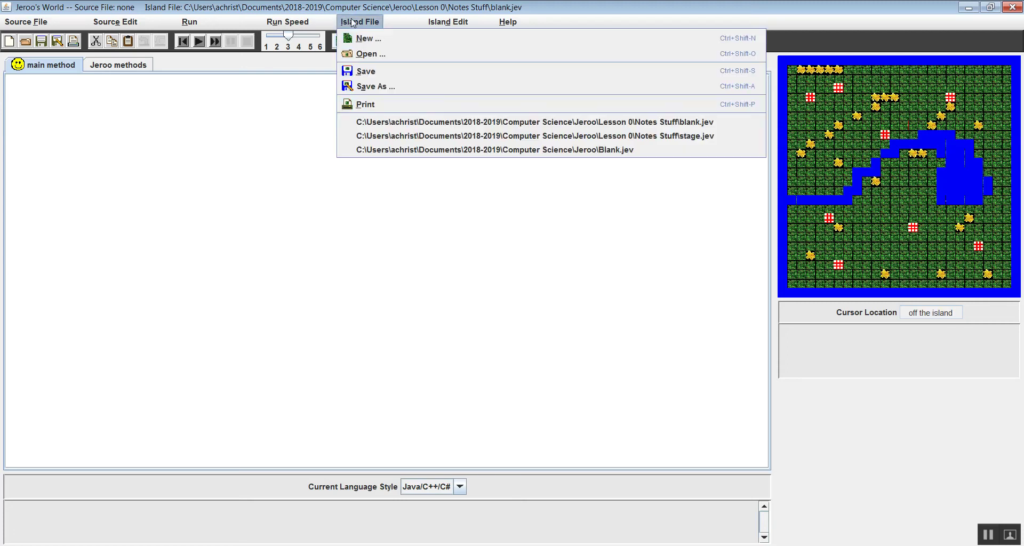
{"action": "left_click", "coordinate": [372, 85]}
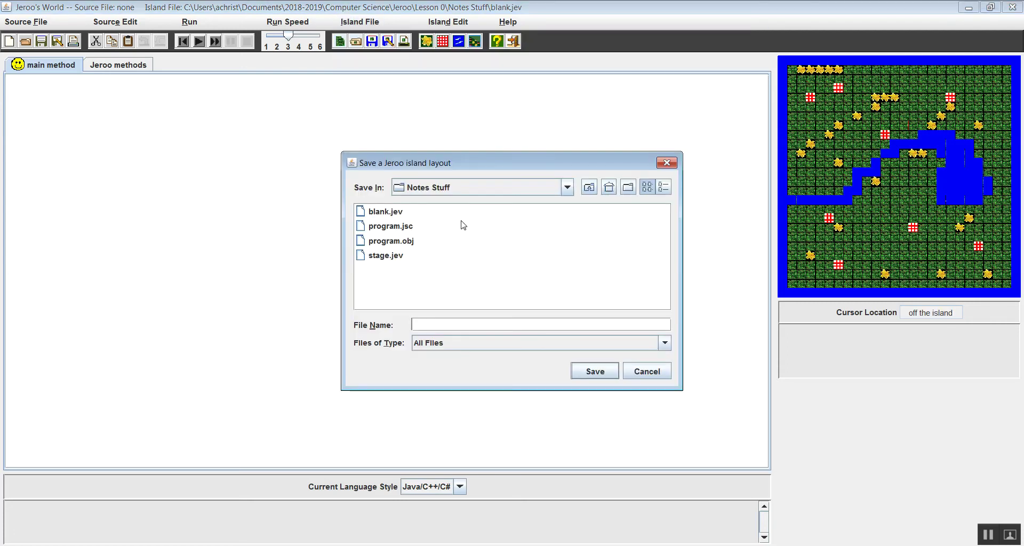
{"action": "left_click", "coordinate": [386, 256]}
{"action": "left_click", "coordinate": [601, 372]}
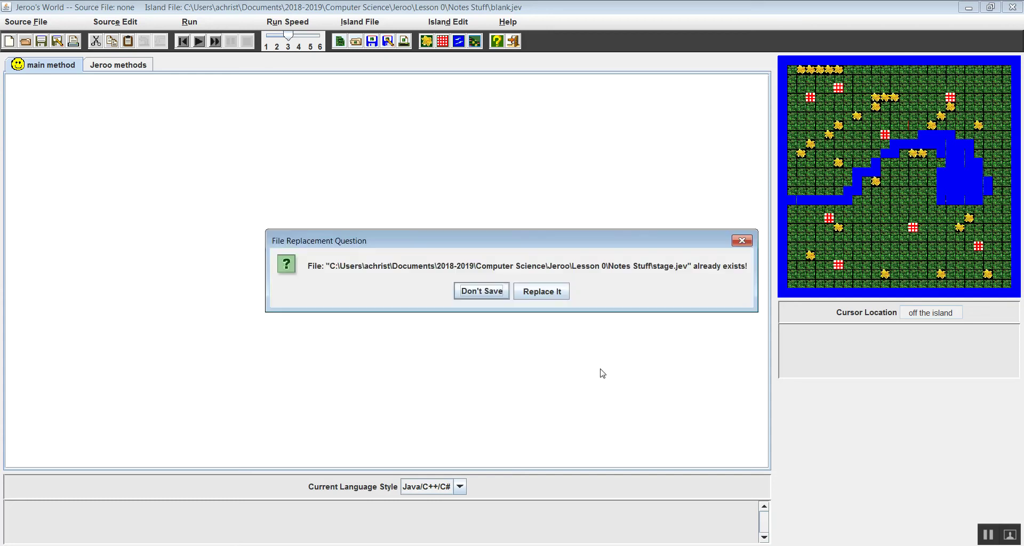
{"action": "left_click", "coordinate": [547, 294]}
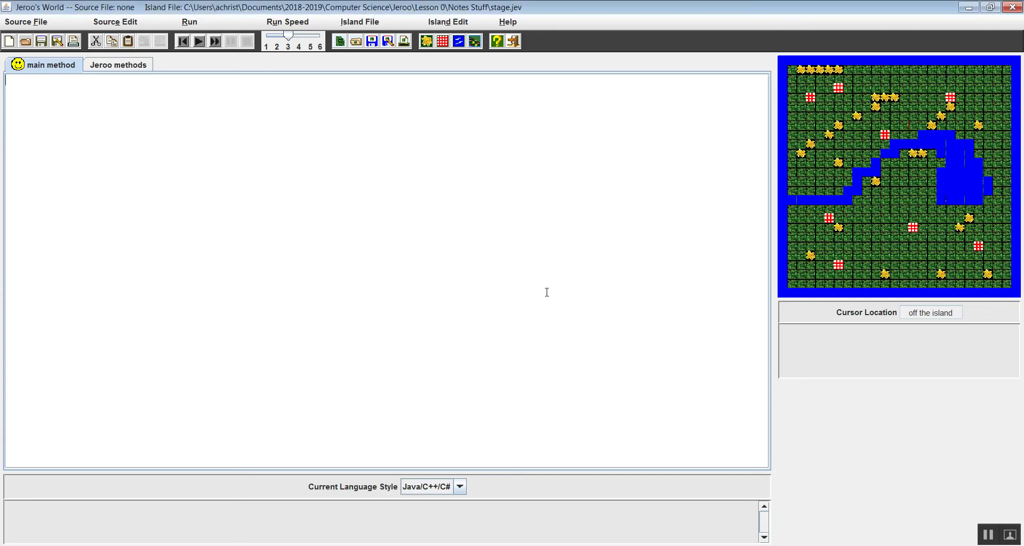
Switch to Word and open stage.jev from the Notes Stuff folder
{"action": "key", "text": "alt+Tab"}
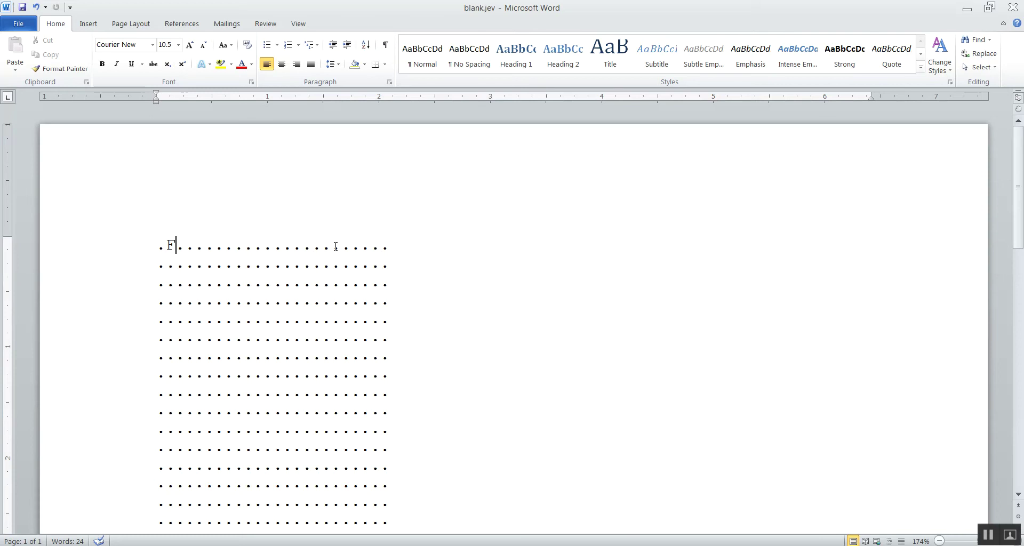
{"action": "left_click", "coordinate": [18, 23]}
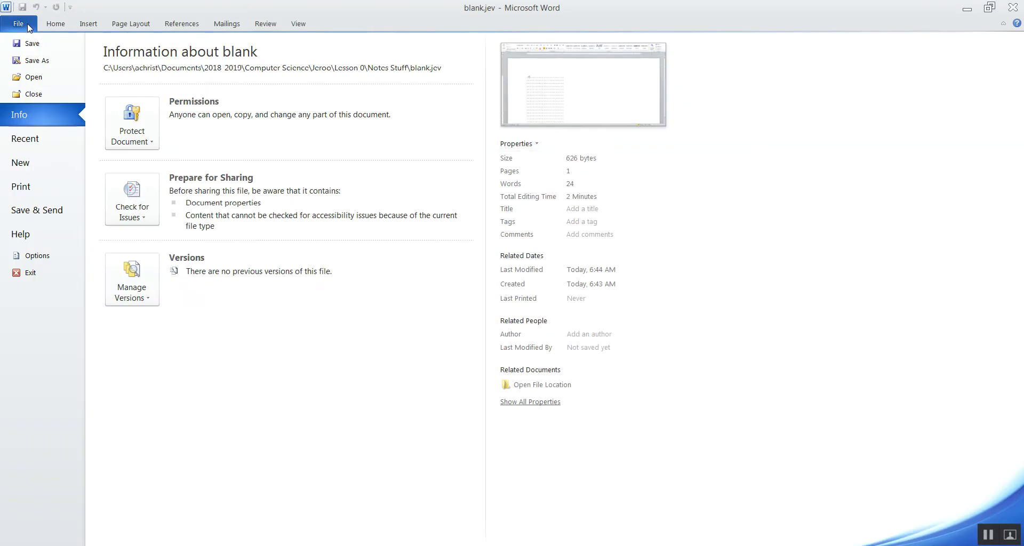
{"action": "left_click", "coordinate": [33, 76]}
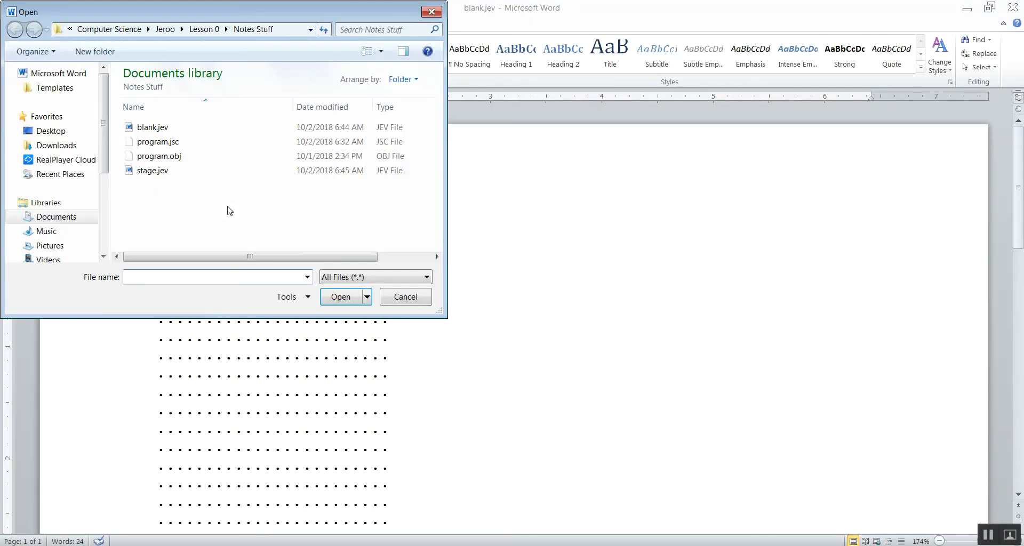
{"action": "left_click", "coordinate": [164, 171]}
{"action": "left_click", "coordinate": [347, 299]}
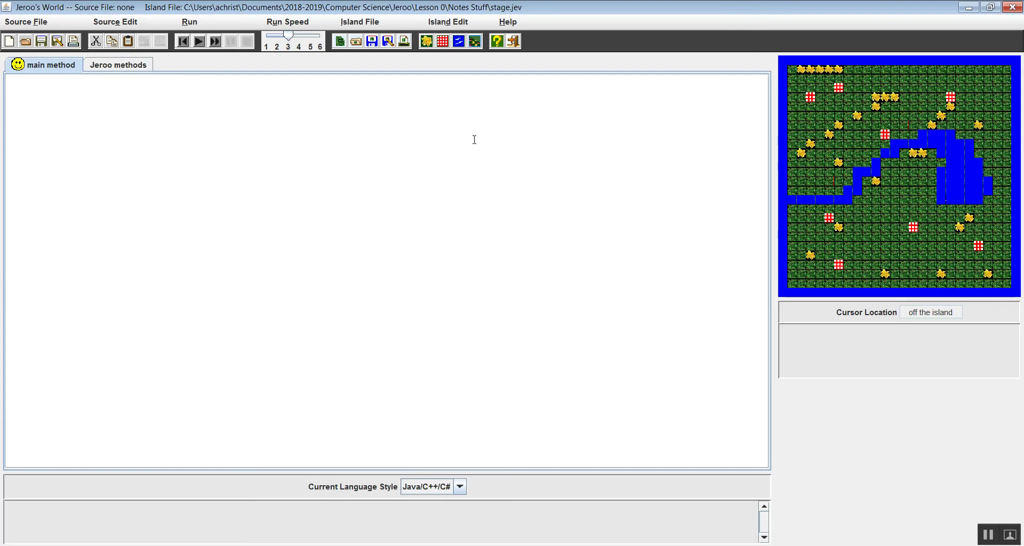
Start the main method in Jeroo with the header method(), an opening brace and the beginning of a Jeroo declaration
{"action": "type", "text": "method()"}
{"action": "key", "text": "Return"}
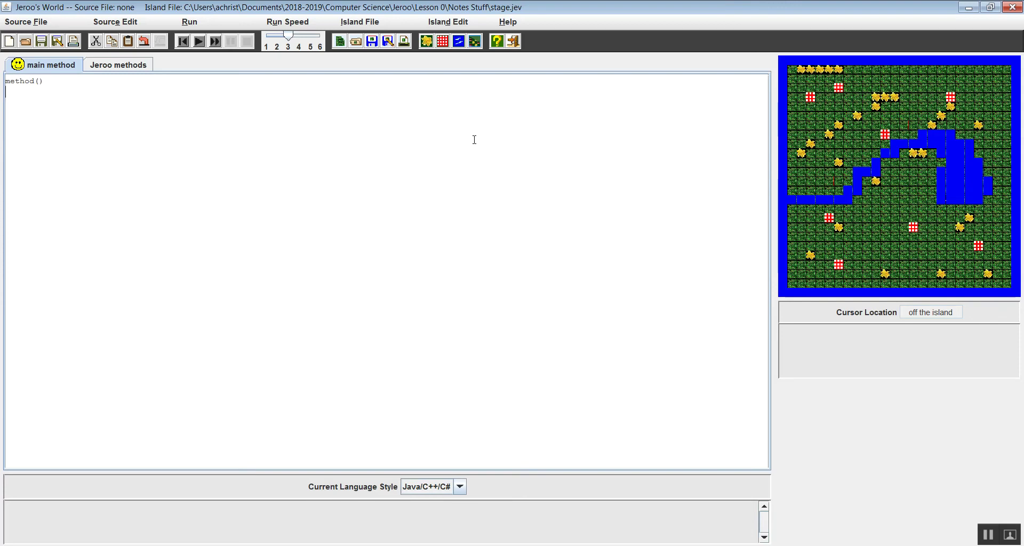
{"action": "type", "text": "{"}
{"action": "type", "text": "Jeroo"}
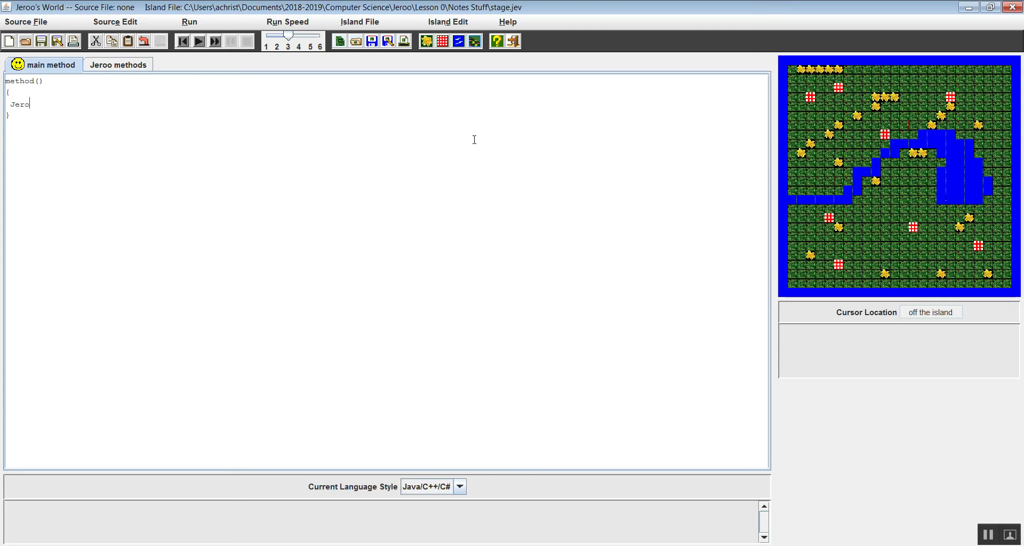